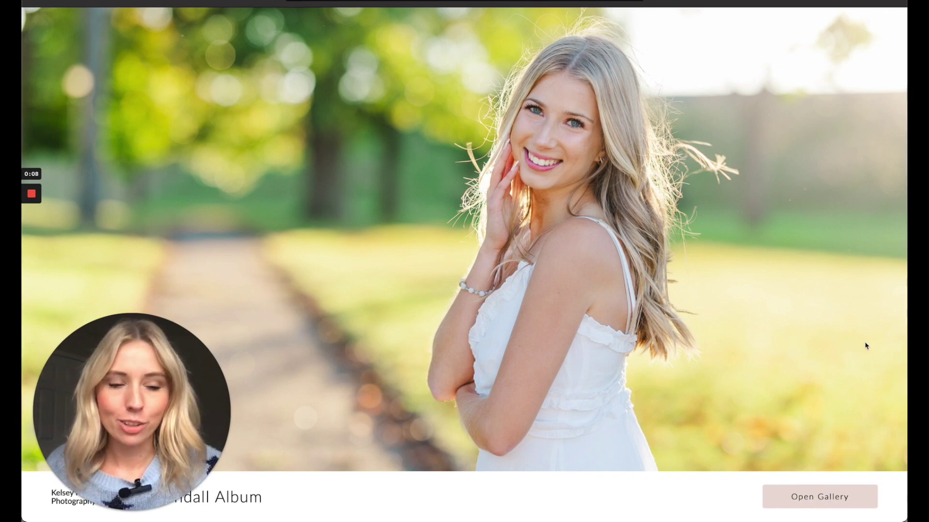
# Step: Open the client's full gallery, browse its photo grid, and go to the gallery's shop
pyautogui.click(811, 498)
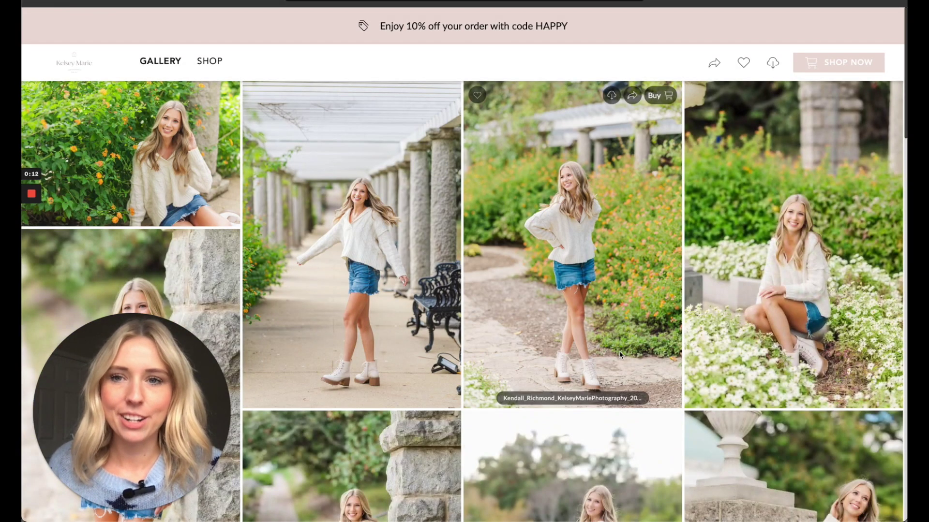
pyautogui.scroll(-15, 454, 397)
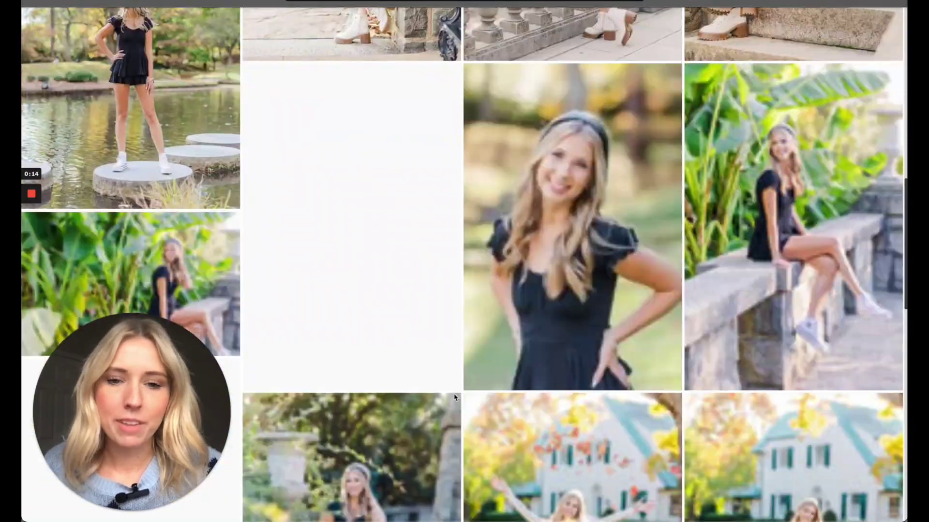
pyautogui.scroll(-10, 454, 398)
pyautogui.scroll(15, 455, 398)
pyautogui.scroll(5, 454, 398)
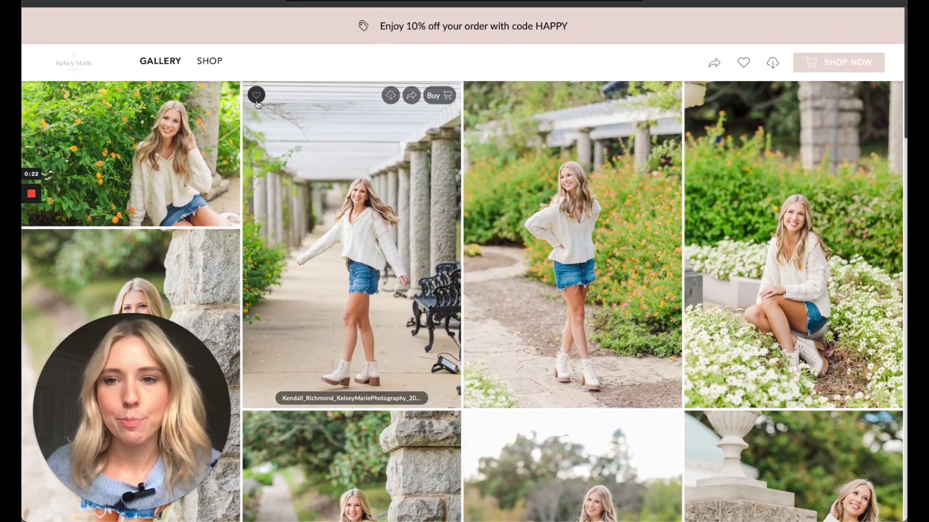
pyautogui.scroll(-10, 385, 286)
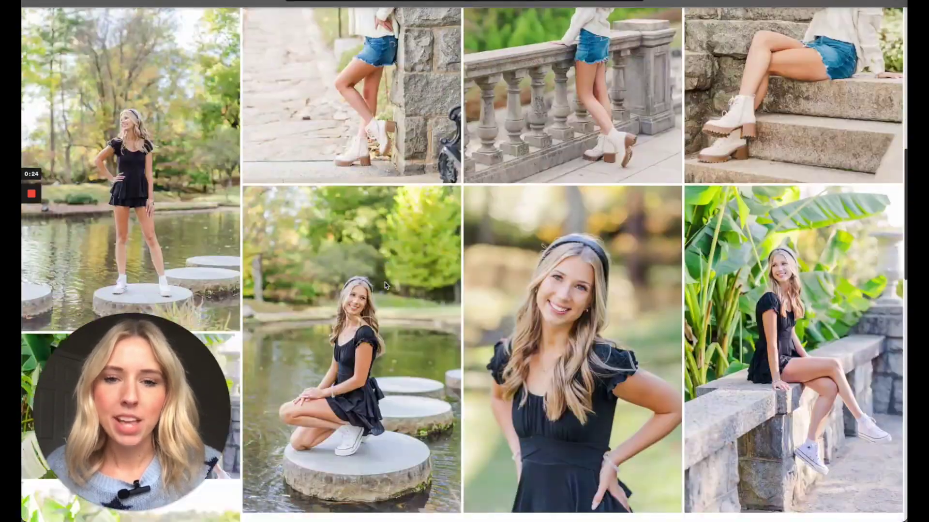
pyautogui.scroll(-15, 385, 285)
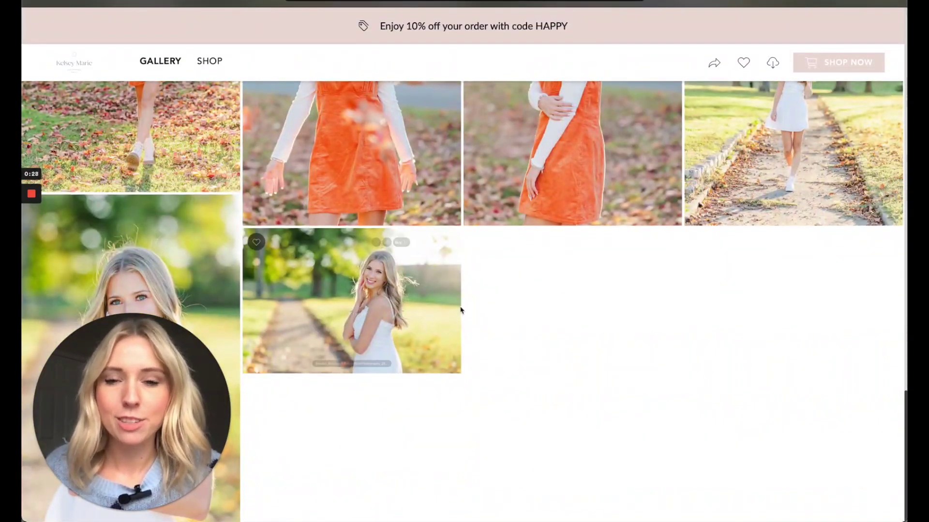
pyautogui.scroll(-1, 497, 326)
pyautogui.scroll(1, 497, 326)
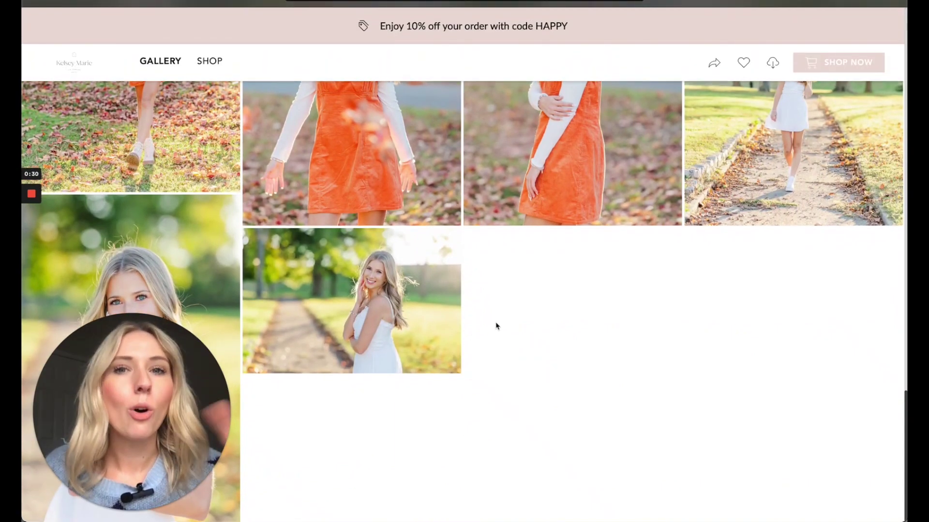
pyautogui.scroll(20, 496, 326)
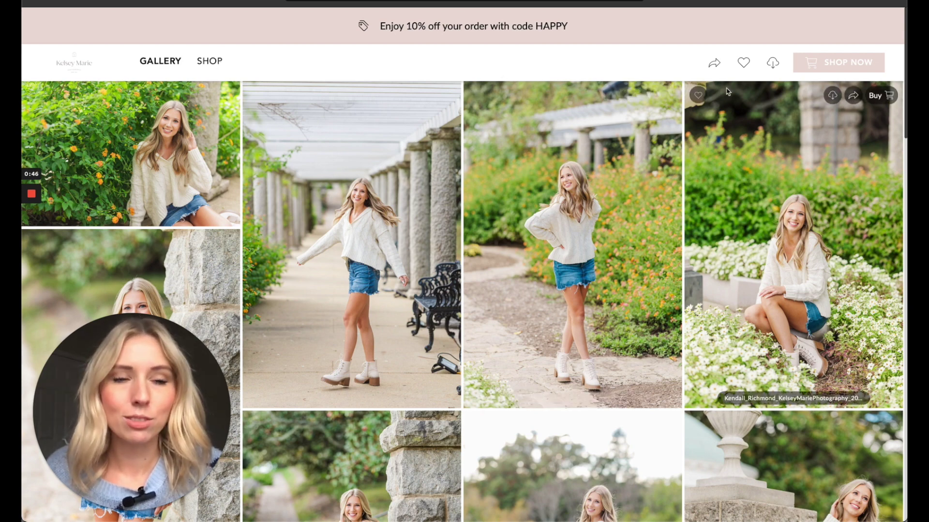
pyautogui.click(832, 61)
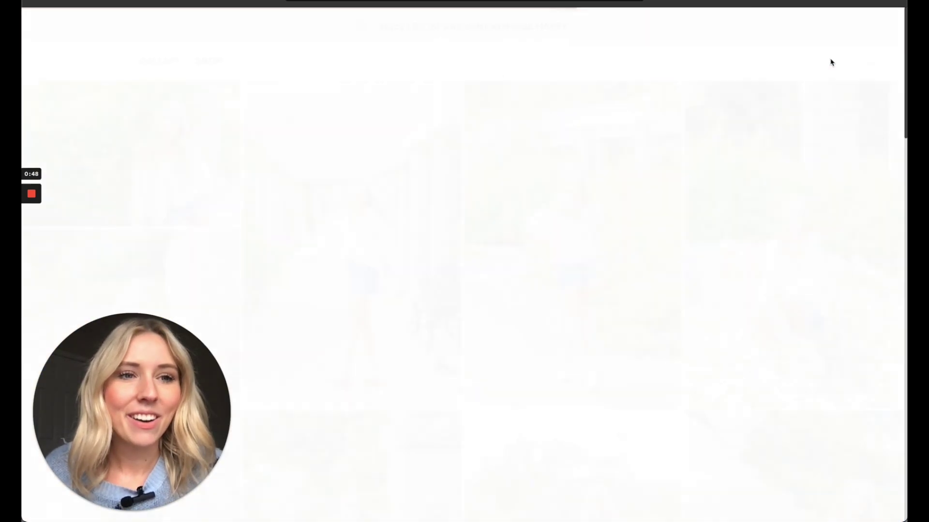
# Step: Scroll down to the shop's Albums section and open the Linen album product
pyautogui.scroll(-5, 561, 368)
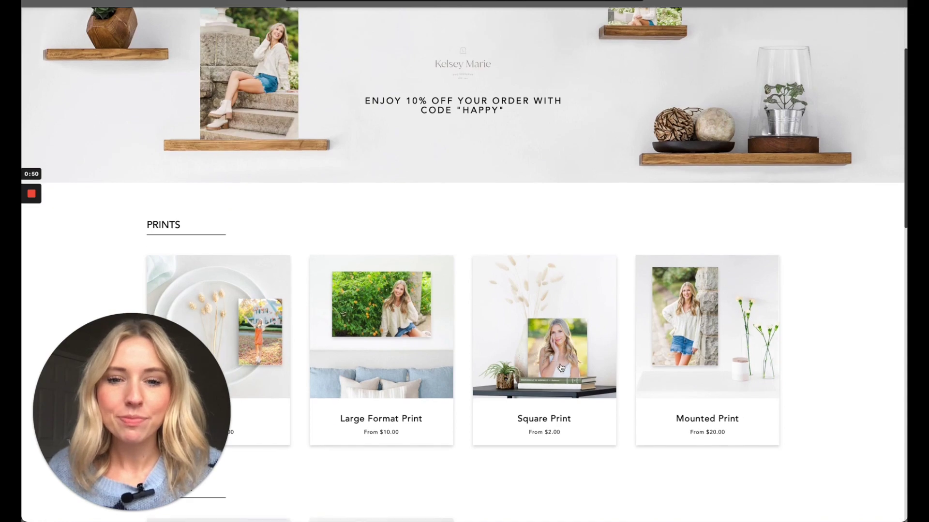
pyautogui.scroll(-4, 561, 367)
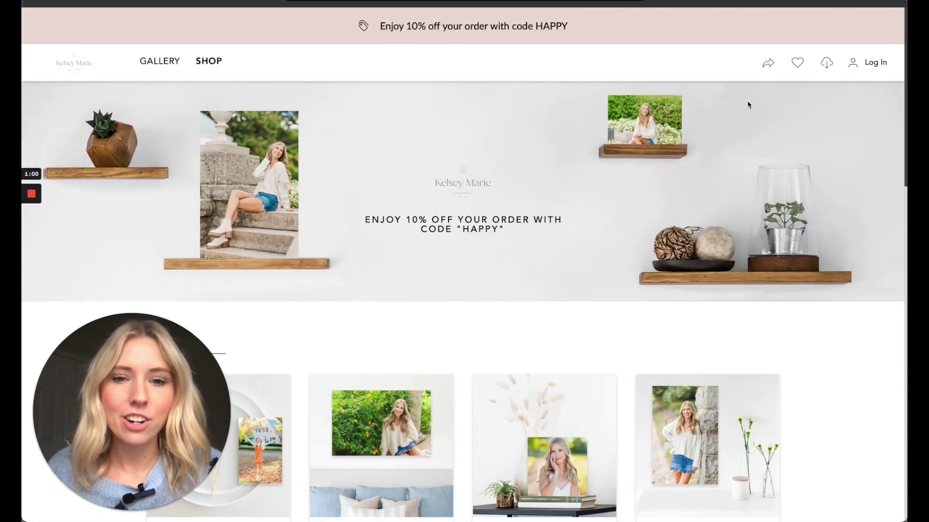
pyautogui.scroll(-2, 512, 247)
pyautogui.scroll(2, 512, 248)
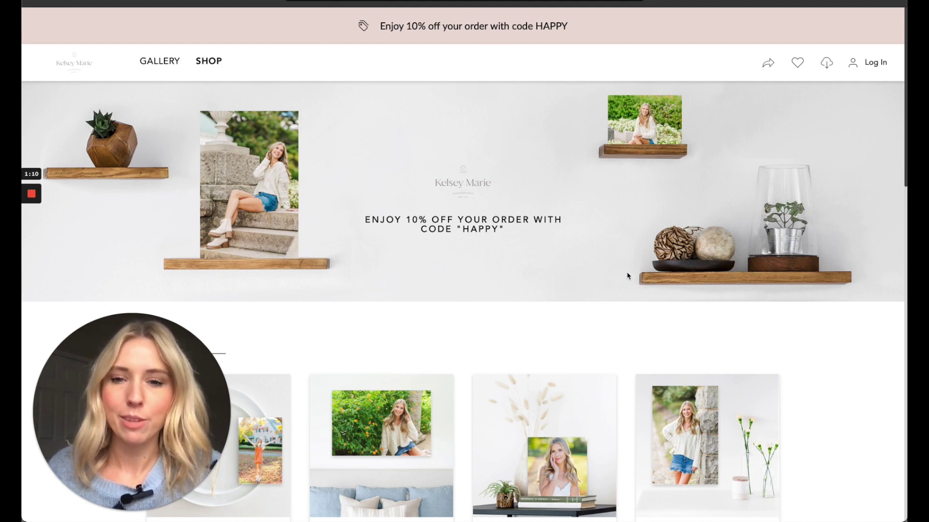
pyautogui.scroll(-10, 690, 346)
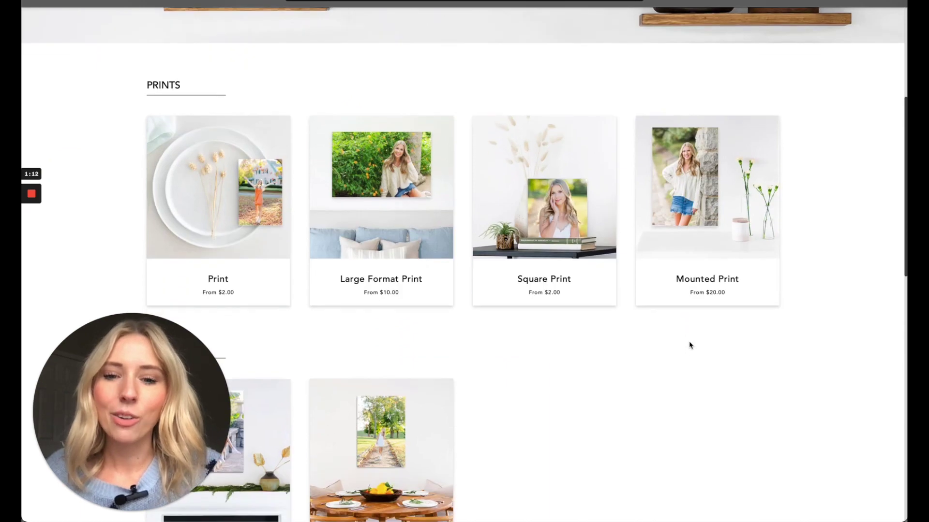
pyautogui.scroll(-5, 690, 345)
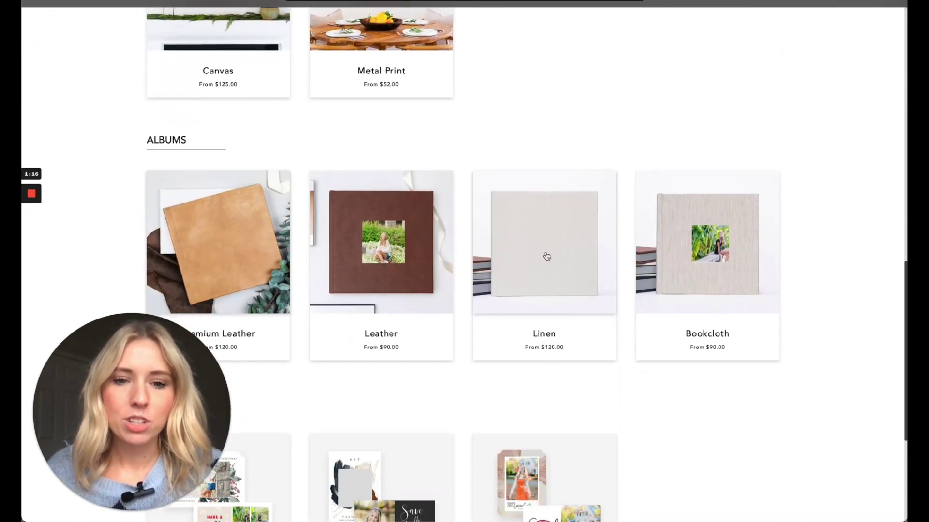
pyautogui.click(546, 255)
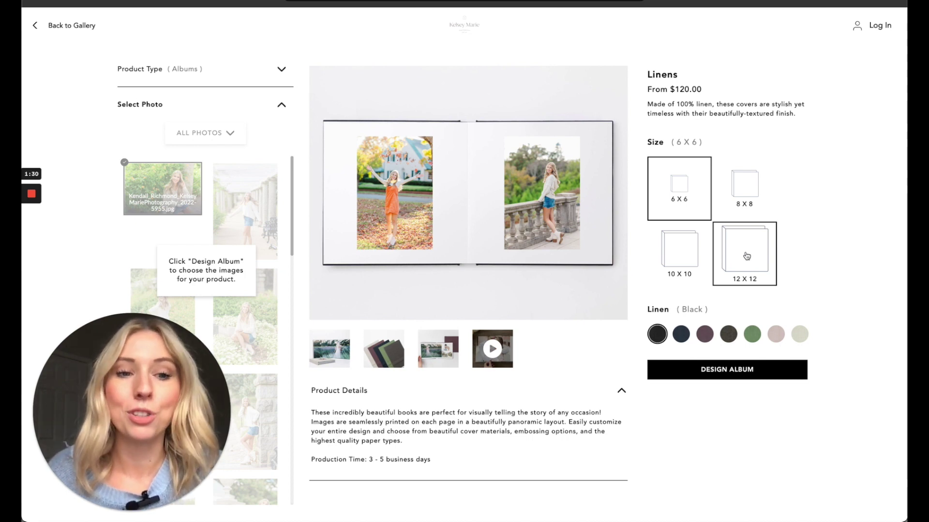
# Step: Choose the 10 X 10 size with Blush linen and launch the album designer
pyautogui.click(684, 249)
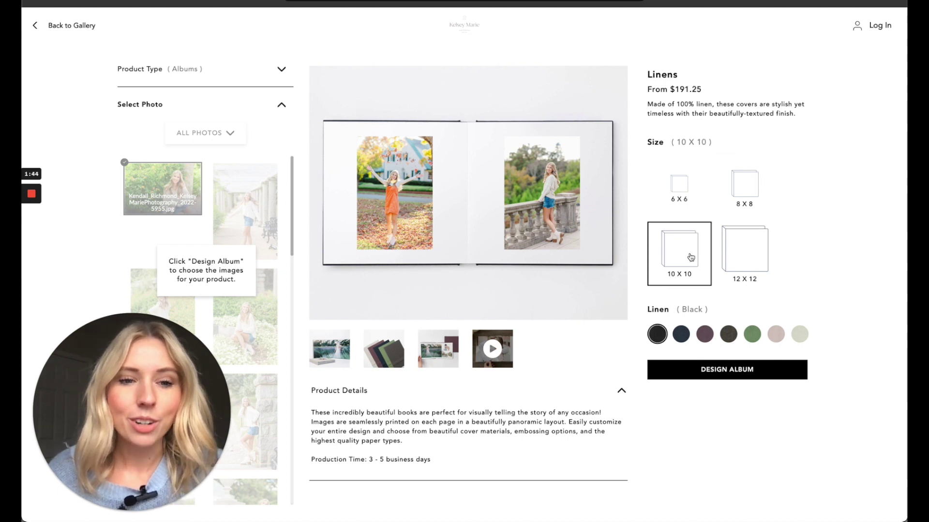
pyautogui.click(776, 335)
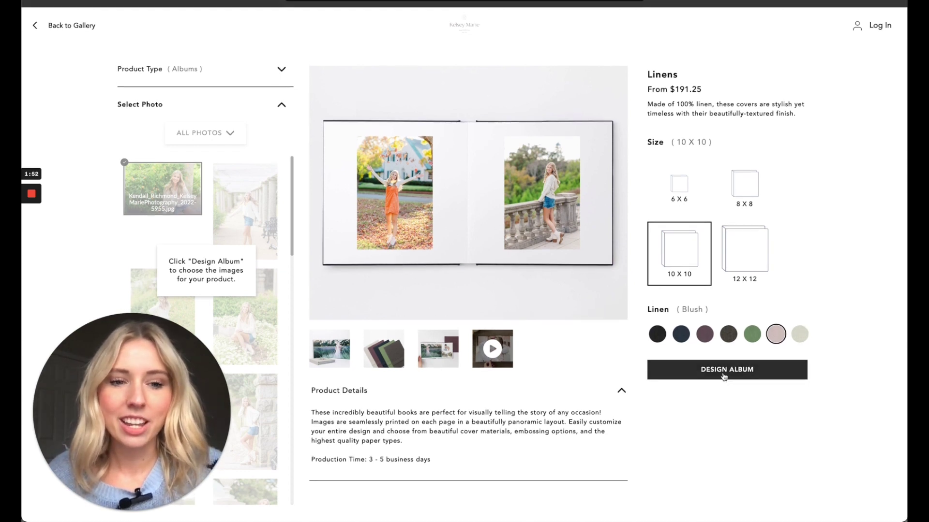
pyautogui.click(723, 368)
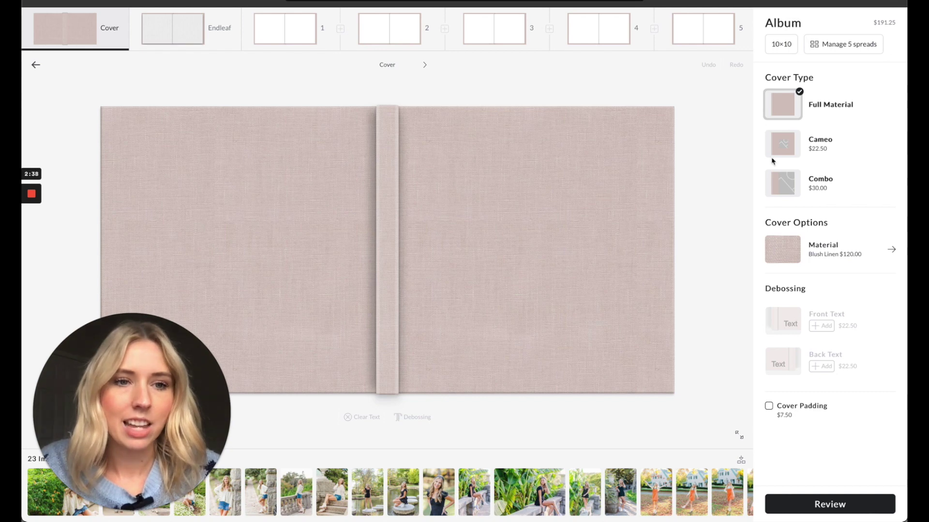
# Step: Try the Cameo and Combo cover types, keep the Full Material blush cover, and move to the endleaf
pyautogui.click(794, 149)
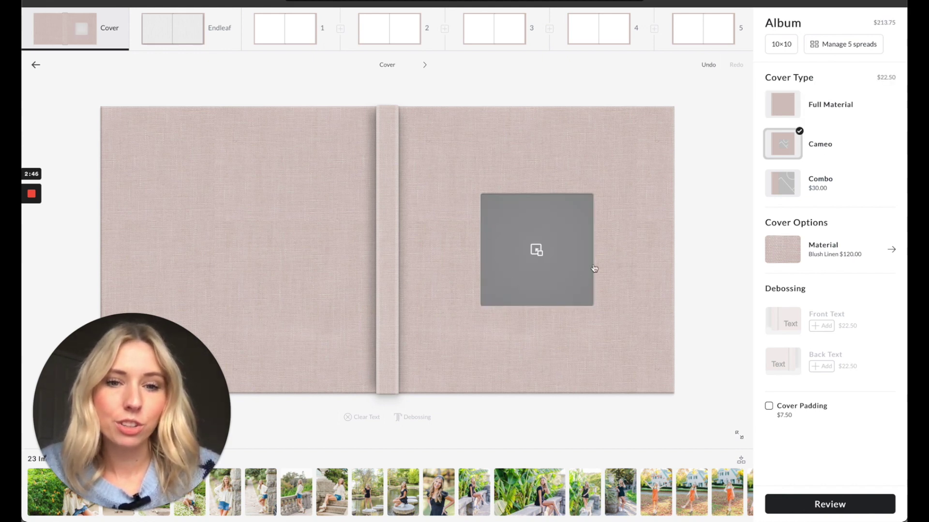
pyautogui.click(775, 190)
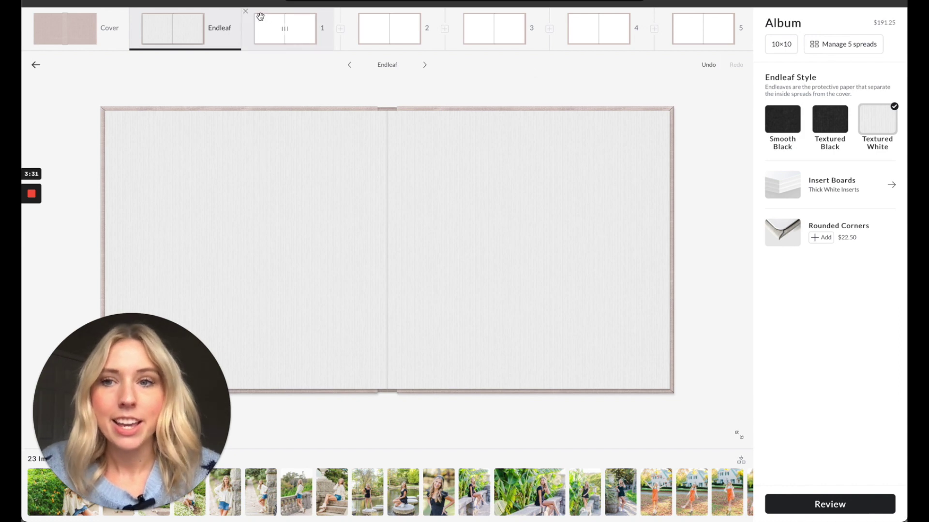
pyautogui.click(159, 38)
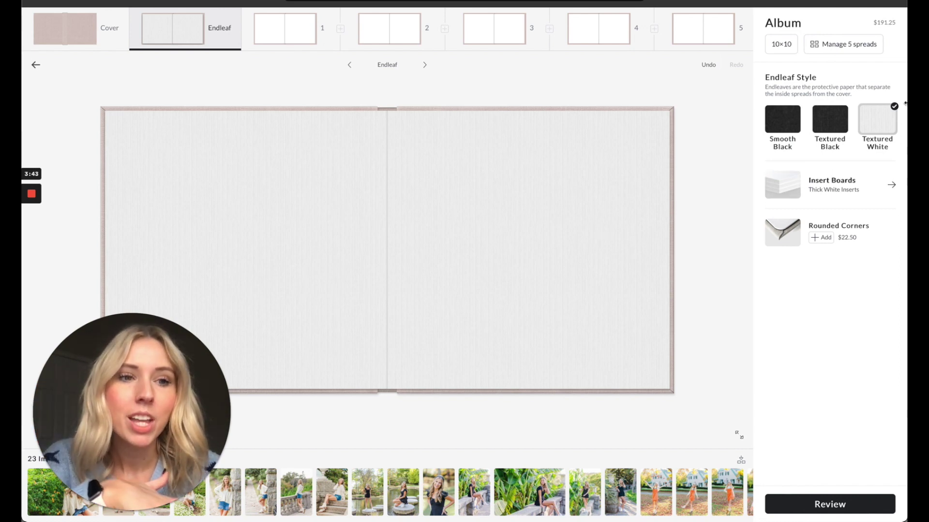
# Step: Preview Textured Black and Smooth Black endleaves, then settle on Textured White
pyautogui.click(835, 125)
pyautogui.click(781, 125)
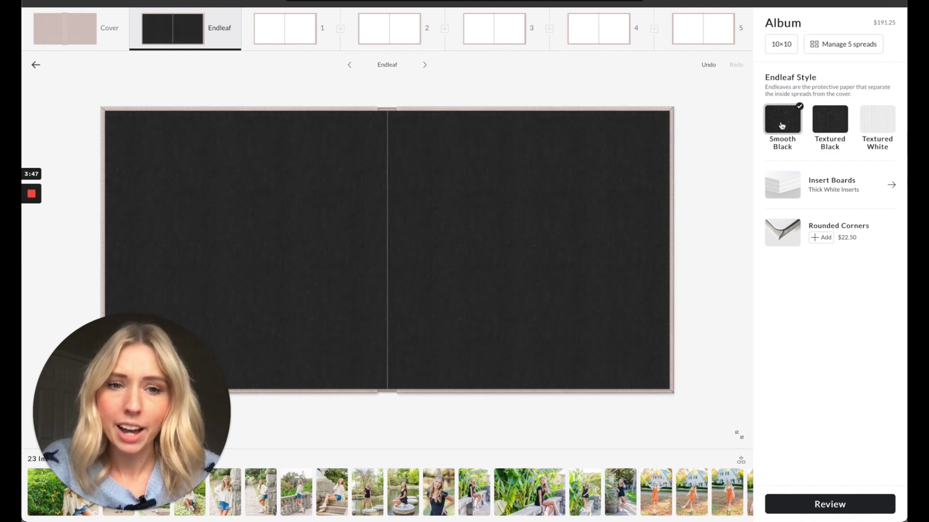
pyautogui.click(886, 127)
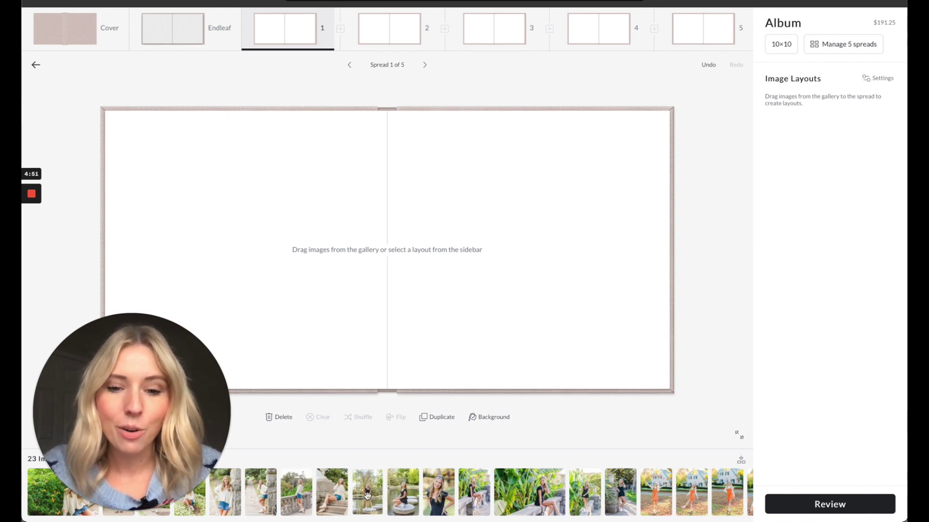
# Step: Place the standing pond photo on Spread 1's left page and two more shots on the right
pyautogui.hscroll(2, 367, 494)
pyautogui.moveTo(321, 498)
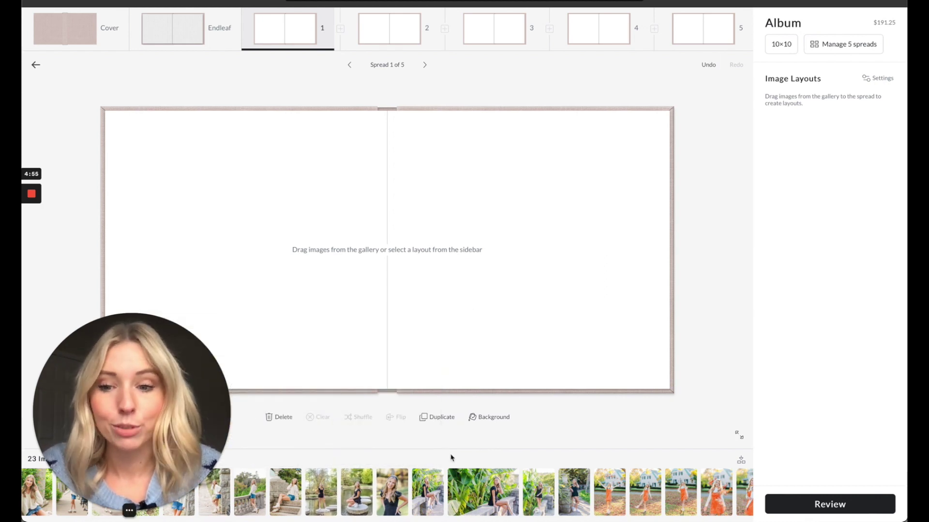
pyautogui.hscroll(-1, 338, 493)
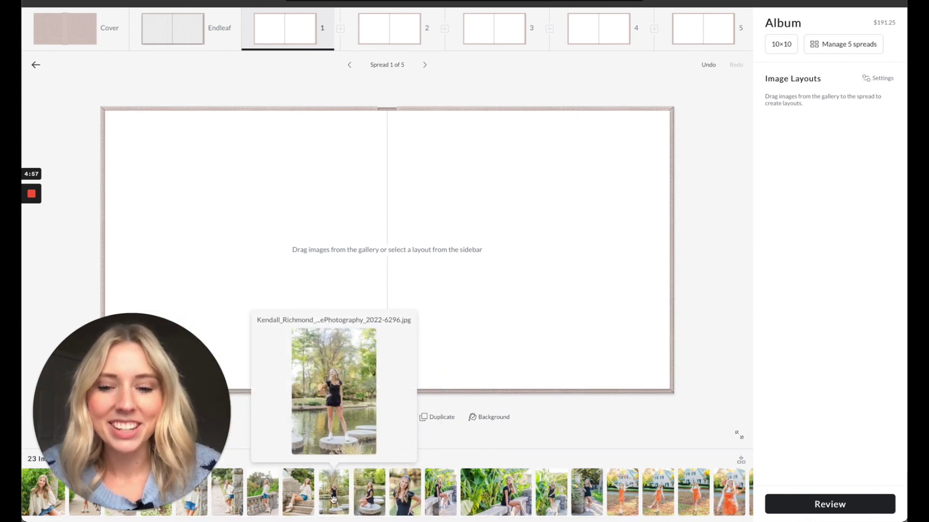
pyautogui.moveTo(333, 499); pyautogui.dragTo(271, 263)
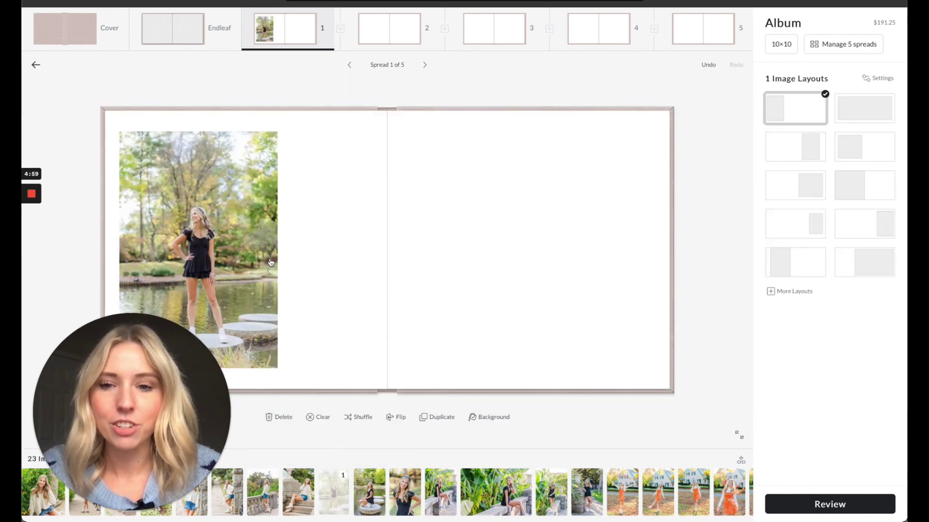
pyautogui.moveTo(369, 486); pyautogui.dragTo(360, 291)
pyautogui.moveTo(404, 491); pyautogui.dragTo(419, 399)
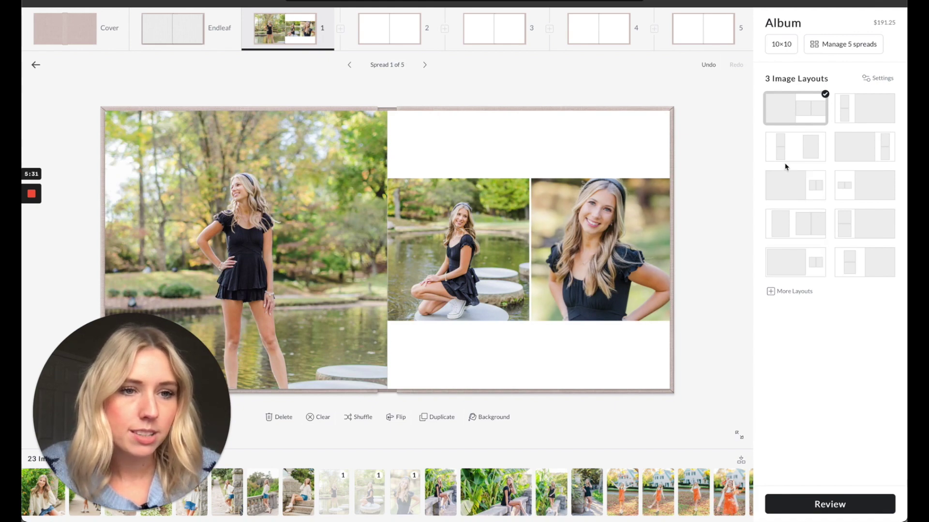
# Step: Switch Spread 1 to the 3-image layout with two photos left and one portrait right
pyautogui.click(791, 226)
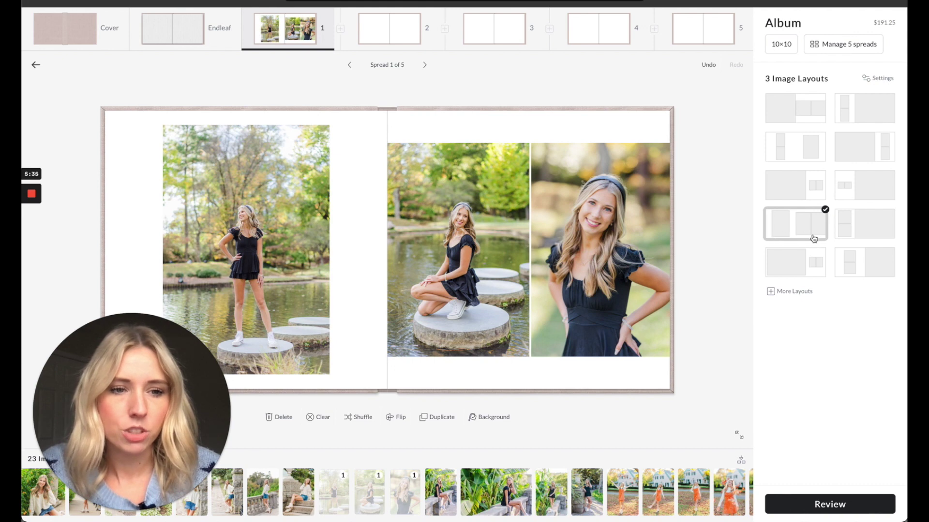
pyautogui.click(793, 291)
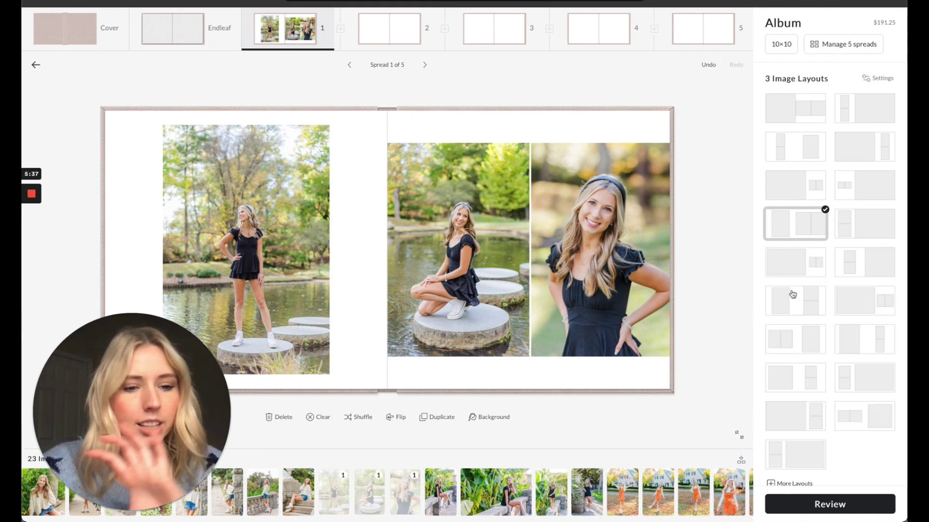
pyautogui.scroll(-1, 841, 329)
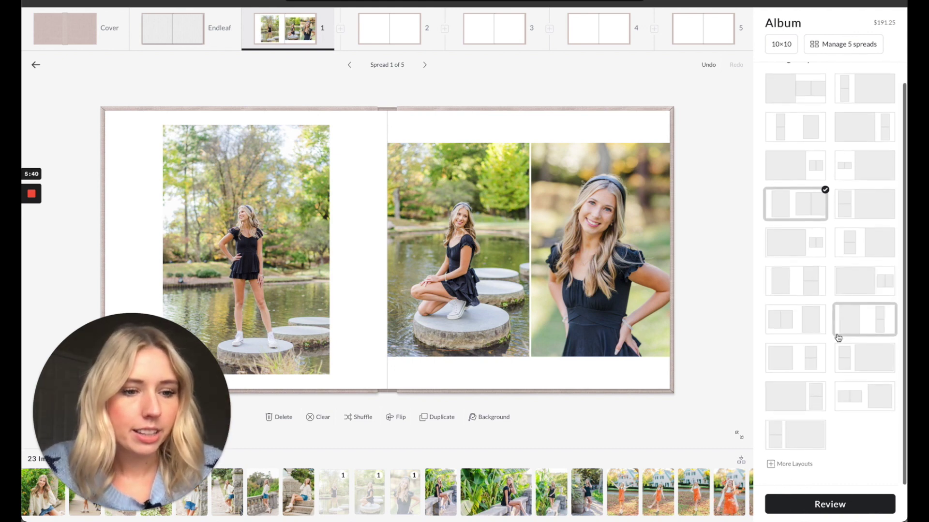
pyautogui.click(791, 465)
pyautogui.scroll(-3, 827, 386)
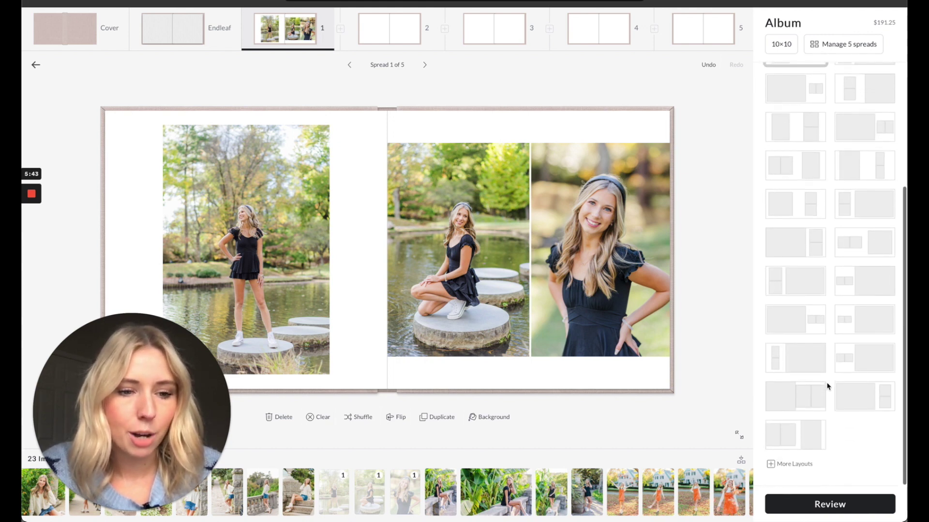
pyautogui.scroll(3, 827, 385)
pyautogui.scroll(2, 827, 386)
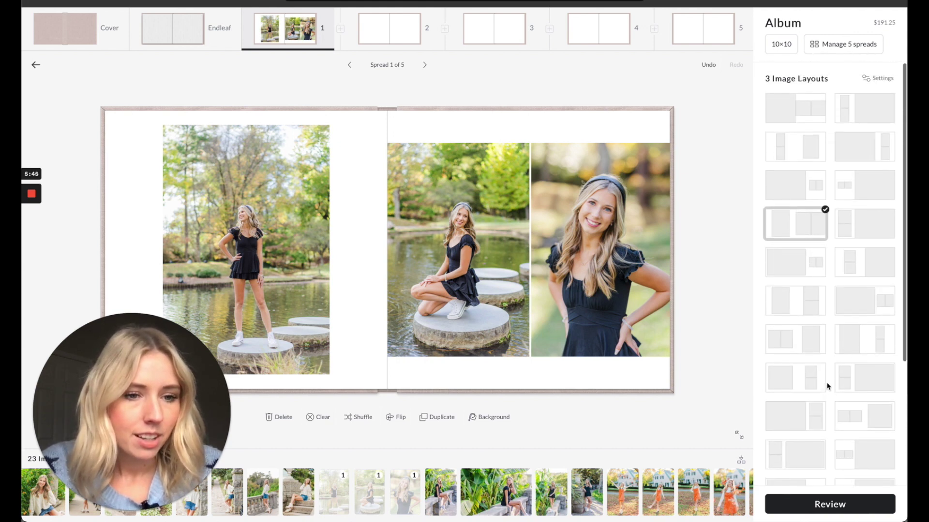
pyautogui.click(812, 346)
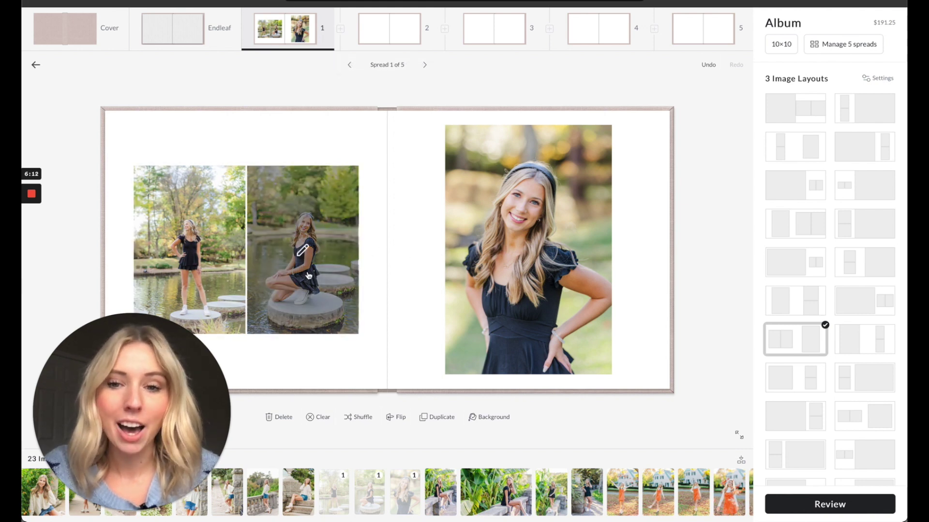
# Step: Swap the two photos on Spread 1's left page and open Spread 2
pyautogui.moveTo(212, 284); pyautogui.dragTo(306, 262)
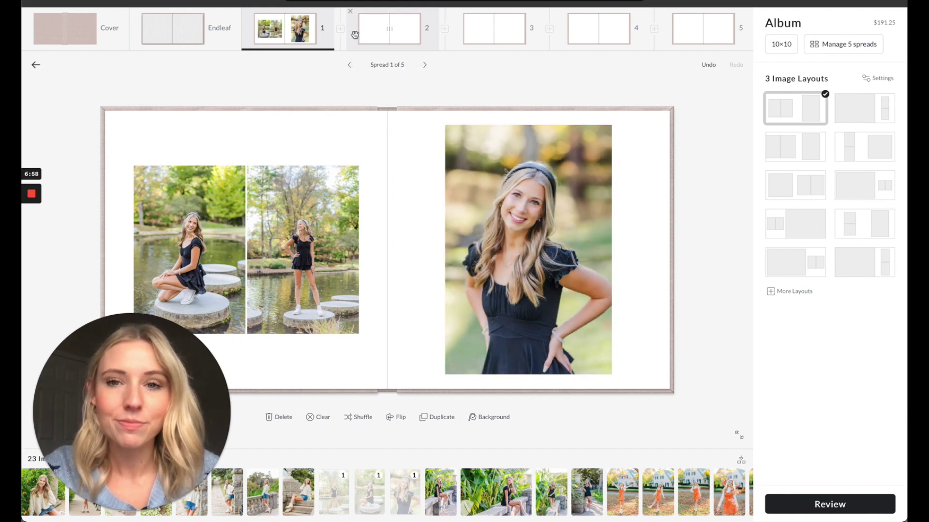
pyautogui.click(378, 39)
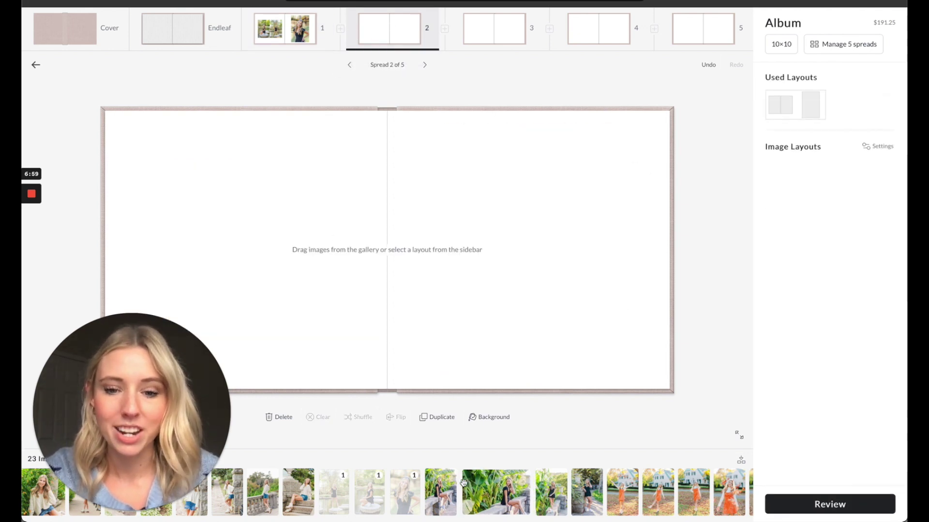
# Step: Drag the banana-leaf photo from the gallery strip onto Spread 2
pyautogui.hscroll(5, 479, 491)
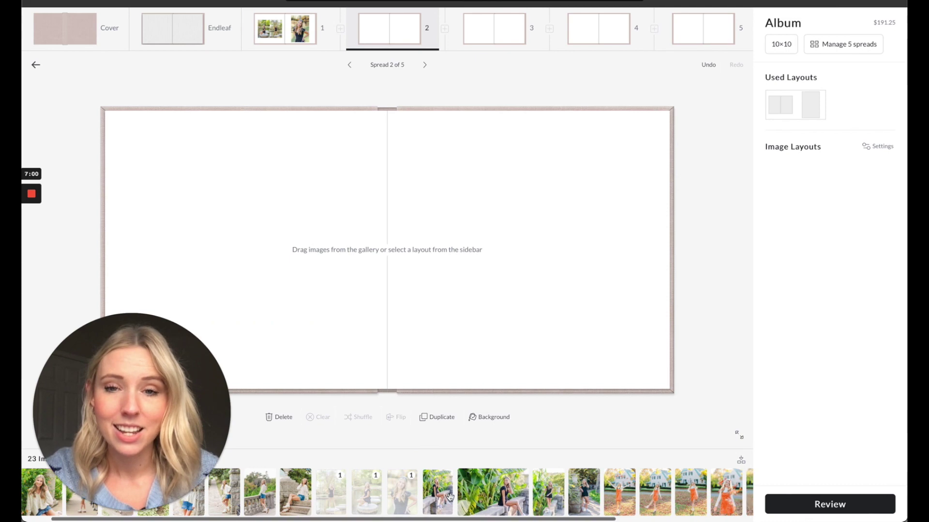
pyautogui.hscroll(-2, 425, 494)
pyautogui.moveTo(374, 498)
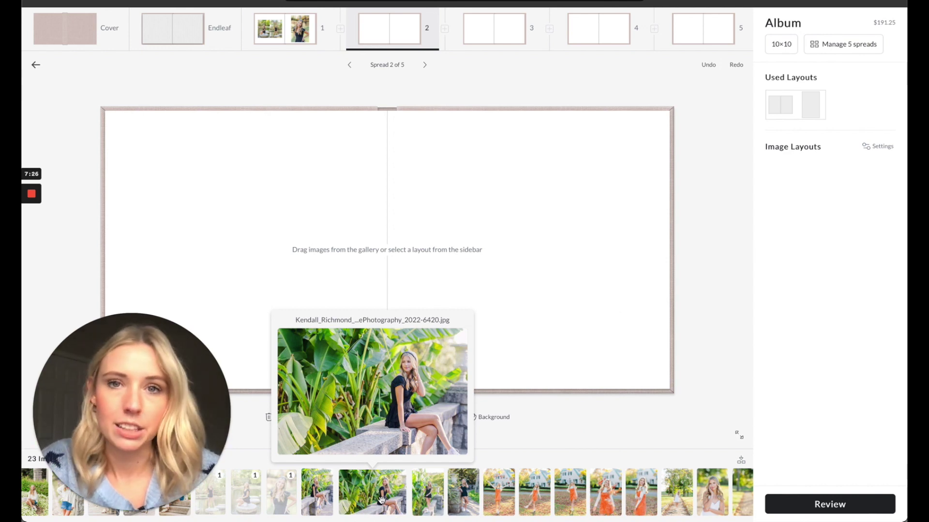
pyautogui.moveTo(381, 499); pyautogui.dragTo(433, 280)
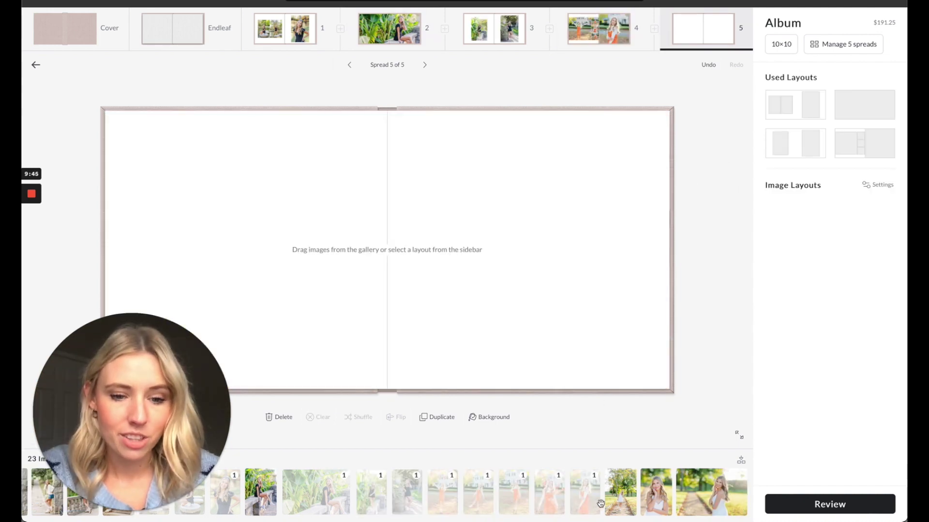
pyautogui.moveTo(711, 492); pyautogui.dragTo(564, 321)
pyautogui.moveTo(657, 492); pyautogui.dragTo(352, 394)
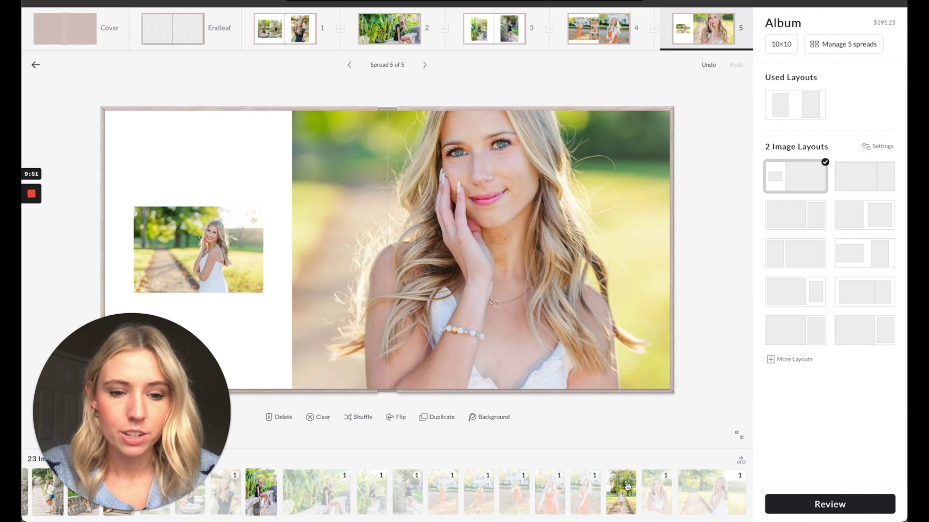
pyautogui.click(622, 507)
pyautogui.click(653, 498)
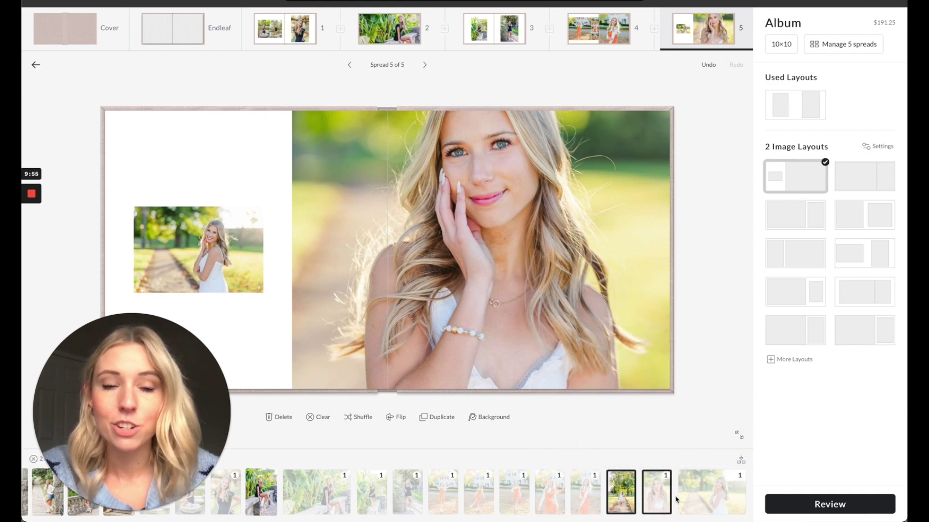
pyautogui.click(539, 227)
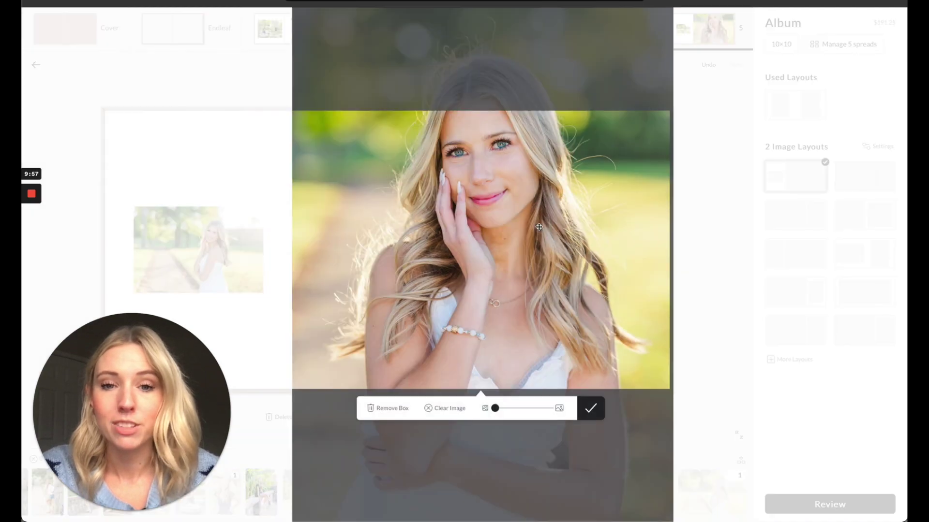
pyautogui.click(390, 409)
pyautogui.click(266, 274)
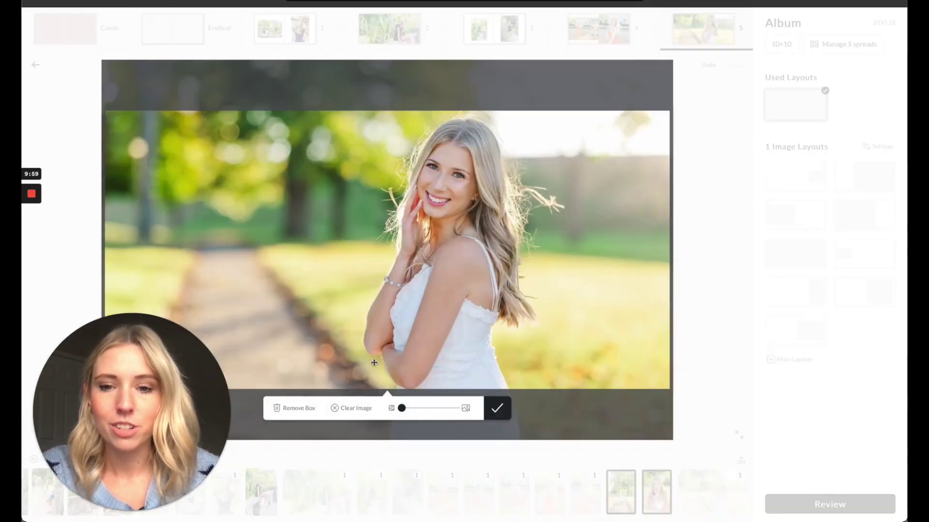
pyautogui.click(299, 409)
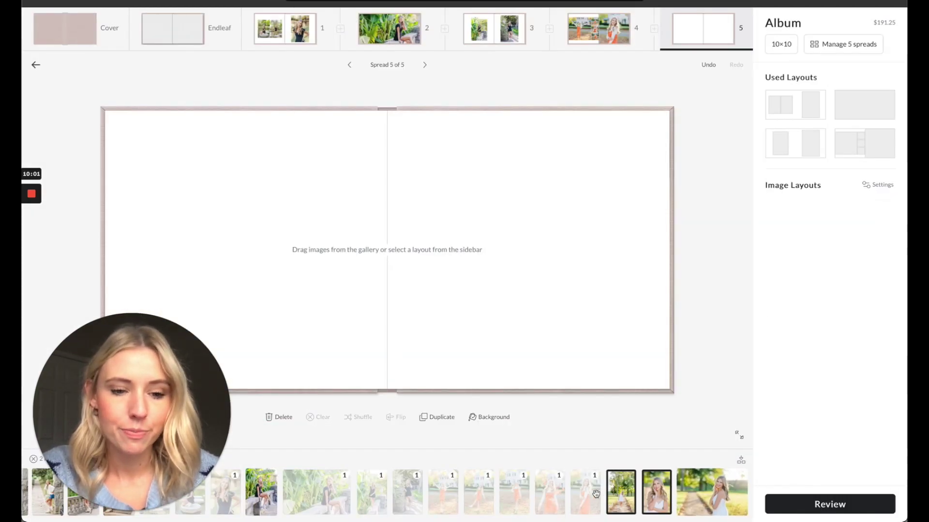
# Step: Reselect the intended gallery photos, including the white-dress shot, and drop three onto Spread 5
pyautogui.click(619, 493)
pyautogui.click(656, 493)
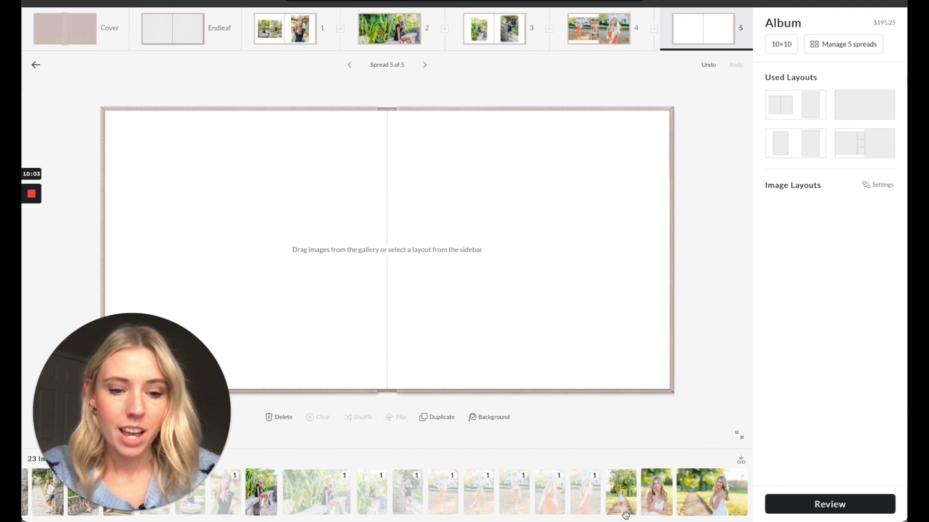
pyautogui.click(615, 492)
pyautogui.click(655, 492)
pyautogui.moveTo(719, 489)
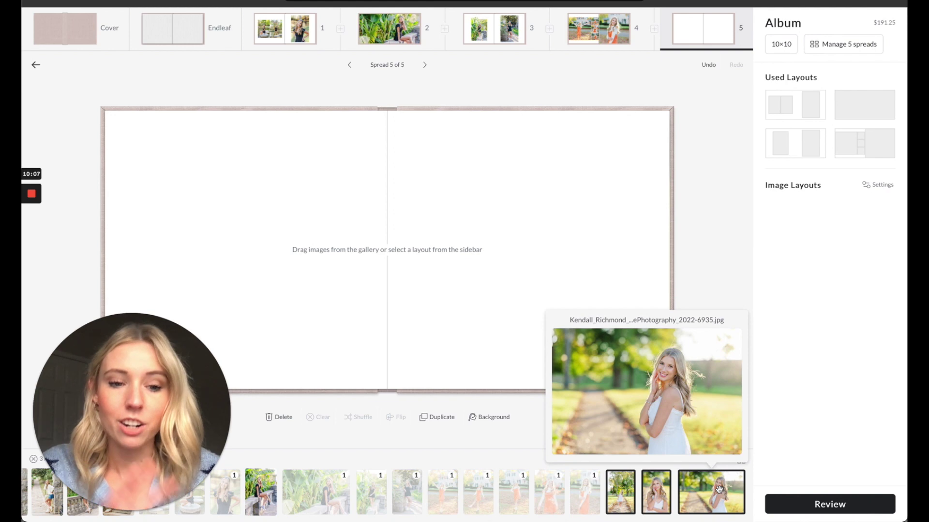
pyautogui.moveTo(653, 497); pyautogui.dragTo(548, 341)
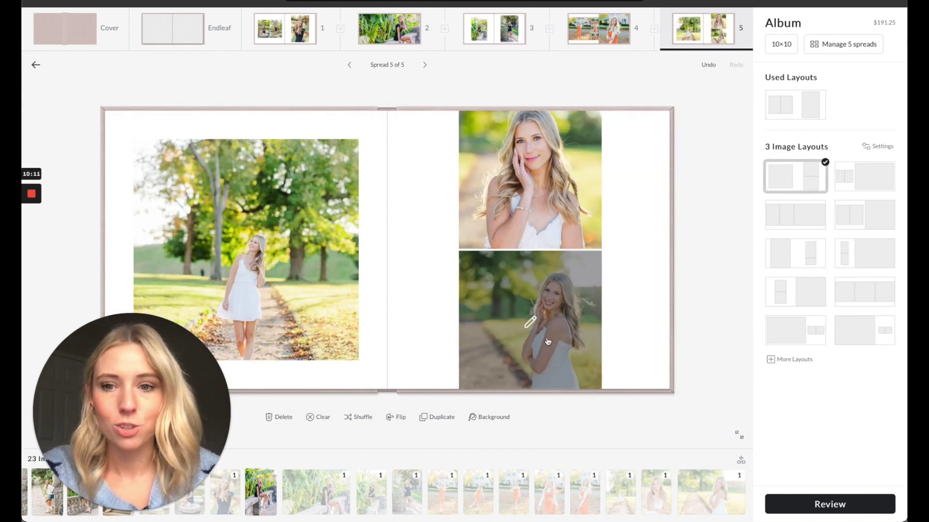
# Step: Lay Spread 5 three across, swap the first two photos, compare other layouts, then review
pyautogui.click(808, 222)
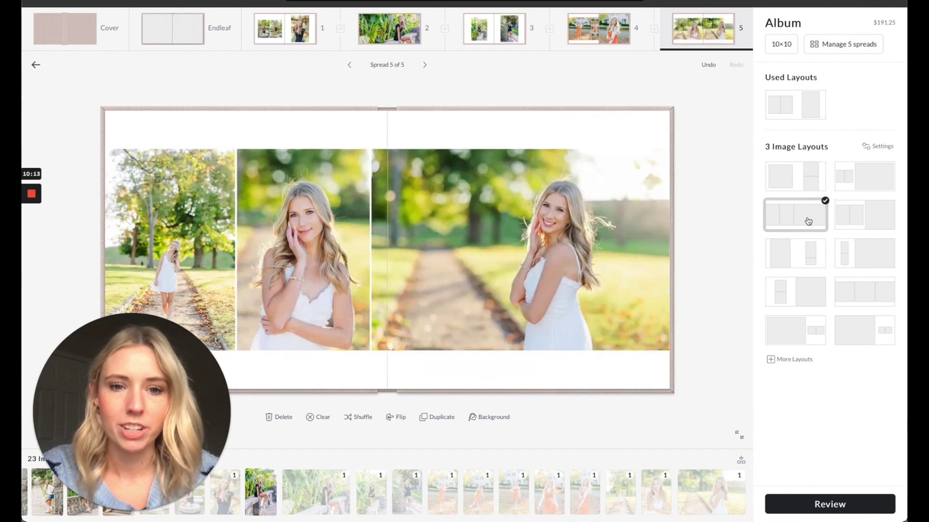
pyautogui.moveTo(305, 253); pyautogui.dragTo(168, 251)
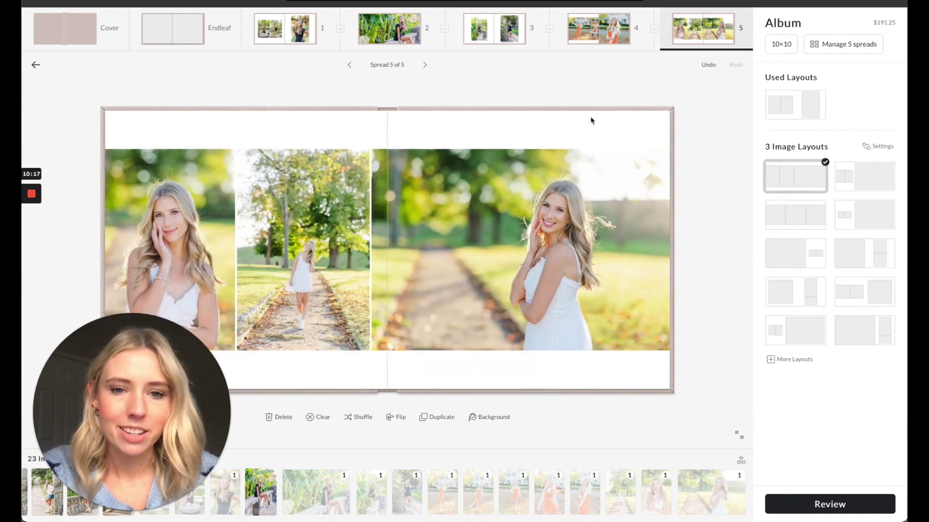
pyautogui.click(804, 293)
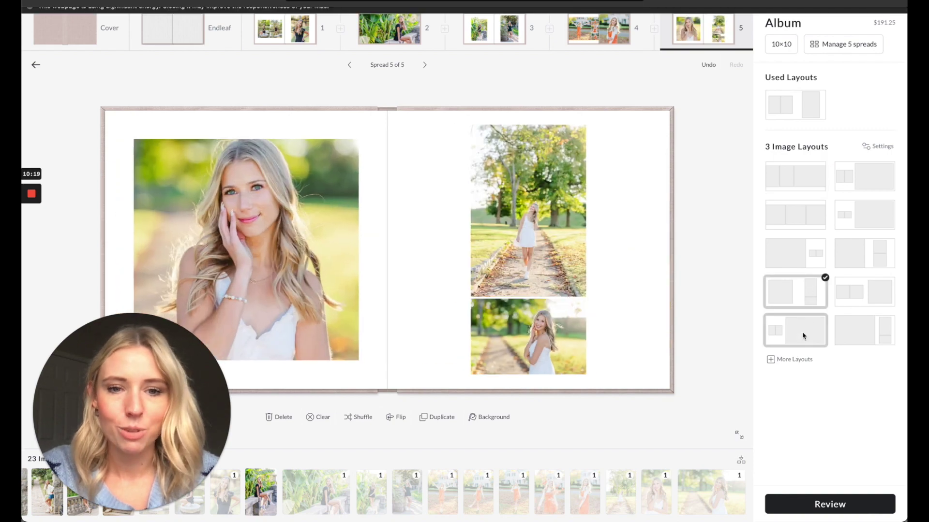
pyautogui.click(802, 332)
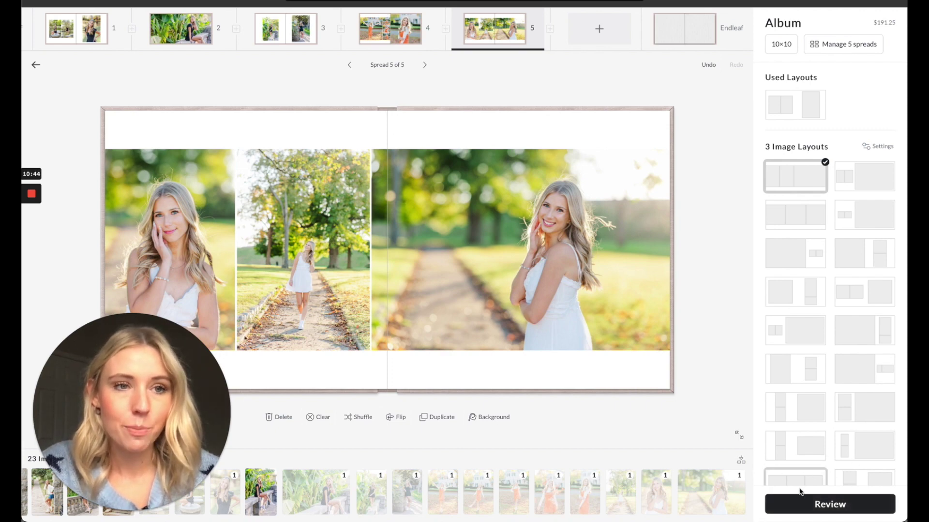
pyautogui.click(808, 501)
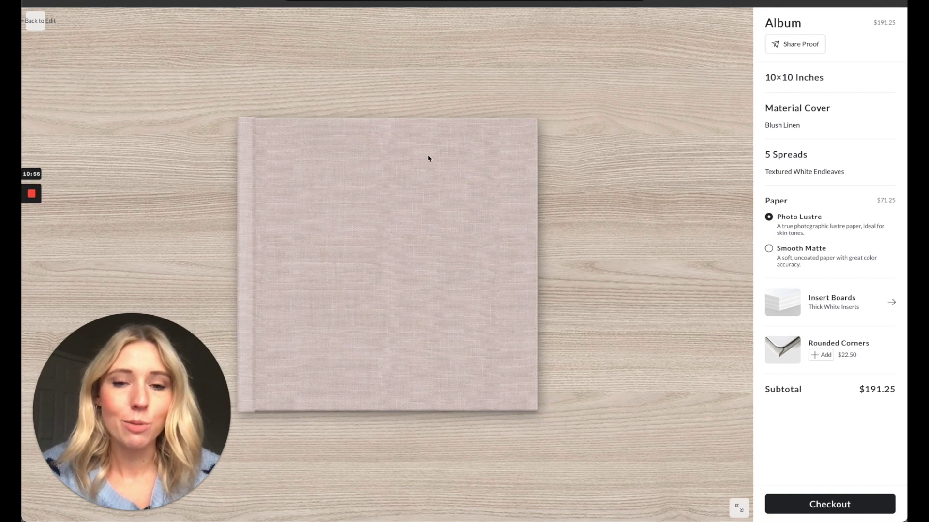
# Step: Preview the album full screen, turning from the cover past the endleaf into the photo spreads
pyautogui.click(738, 507)
pyautogui.click(427, 20)
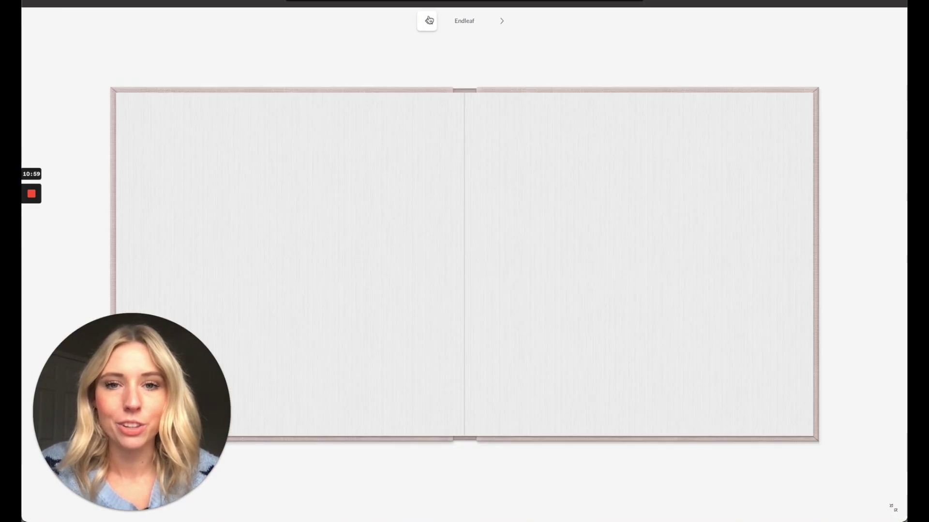
pyautogui.click(502, 21)
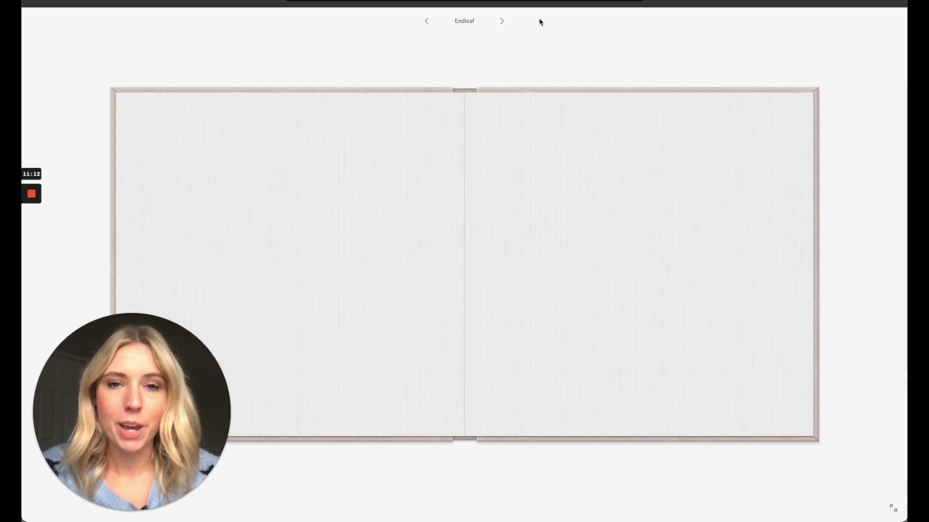
pyautogui.click(502, 21)
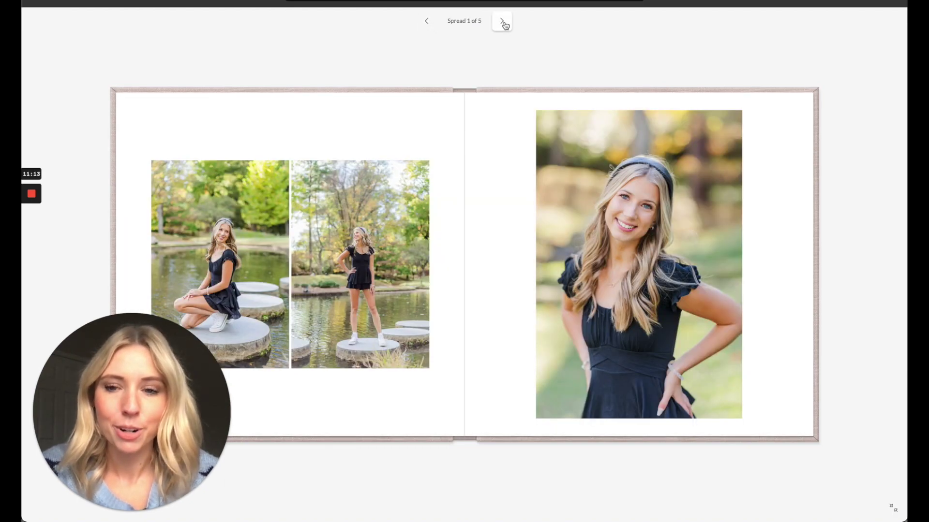
pyautogui.click(502, 22)
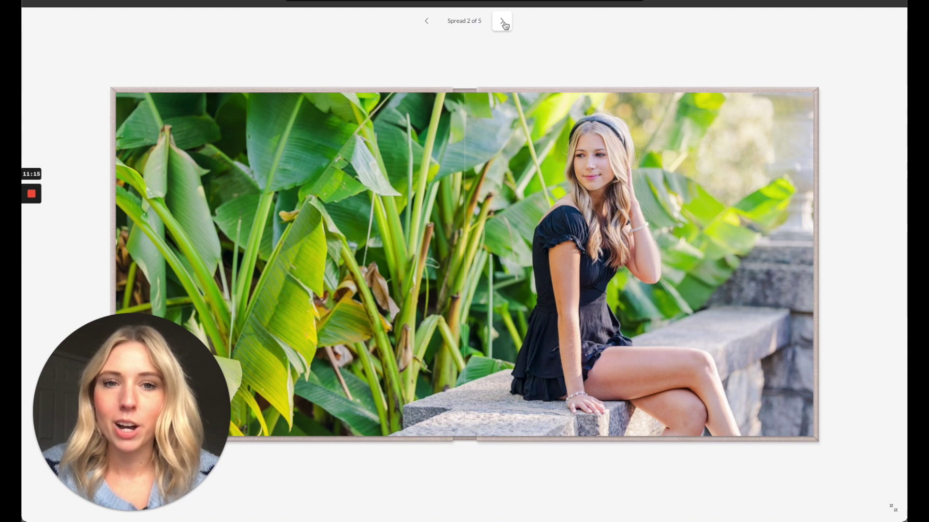
pyautogui.click(502, 21)
# Step: Page through the last spreads to the back cover, exit full screen, and create a shareable proof
pyautogui.click(502, 21)
pyautogui.click(502, 22)
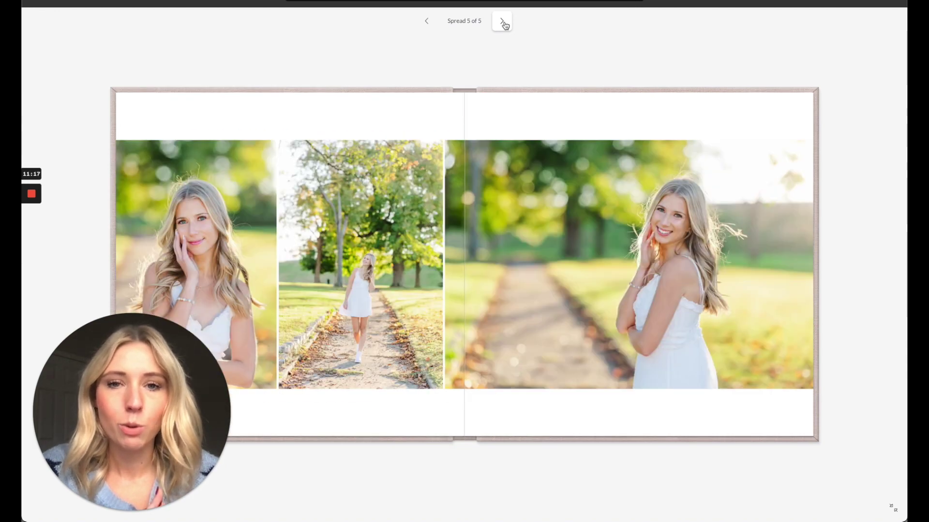
pyautogui.click(502, 22)
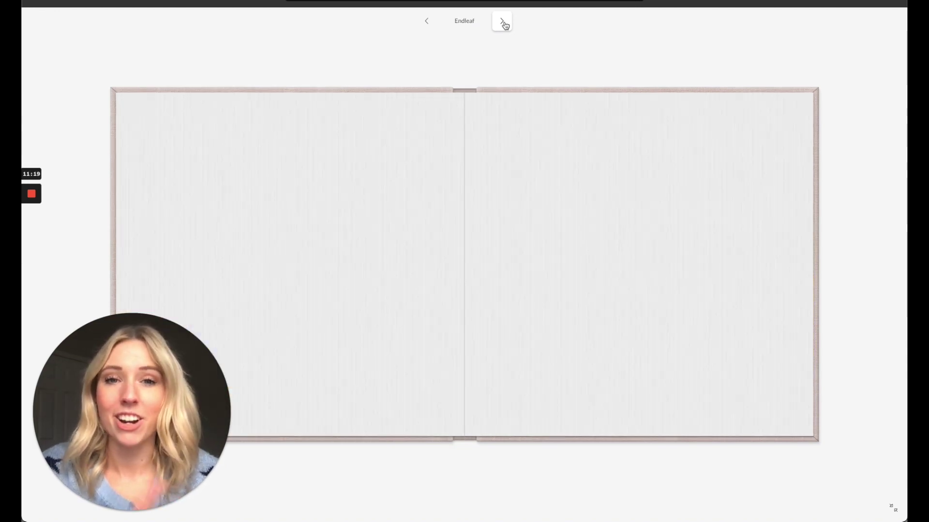
pyautogui.click(502, 22)
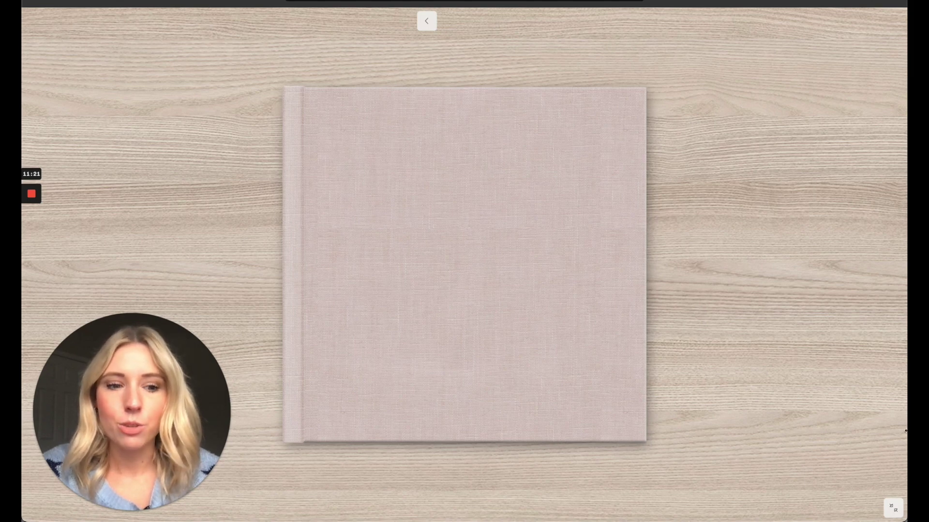
pyautogui.click(893, 509)
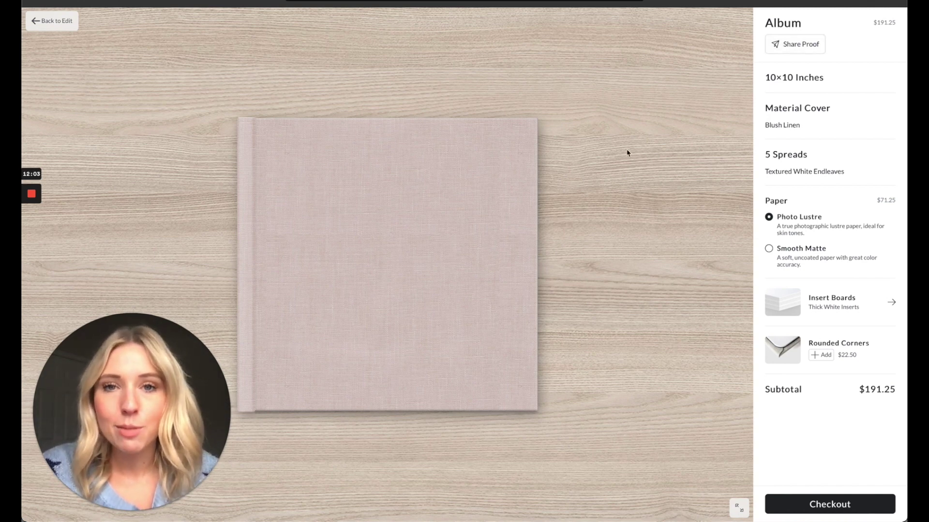
pyautogui.click(790, 48)
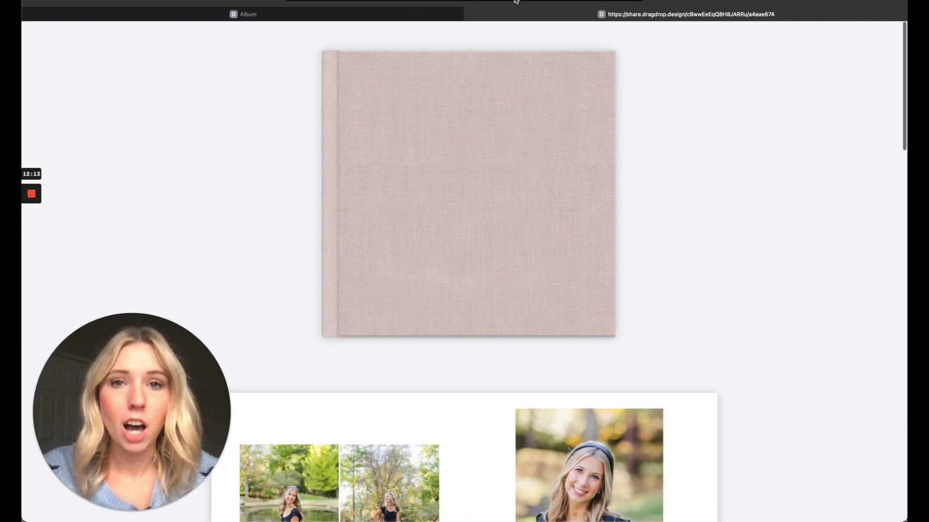
# Step: Scroll through the proof's five spreads, then return to the Album order view
pyautogui.scroll(-20, 535, 67)
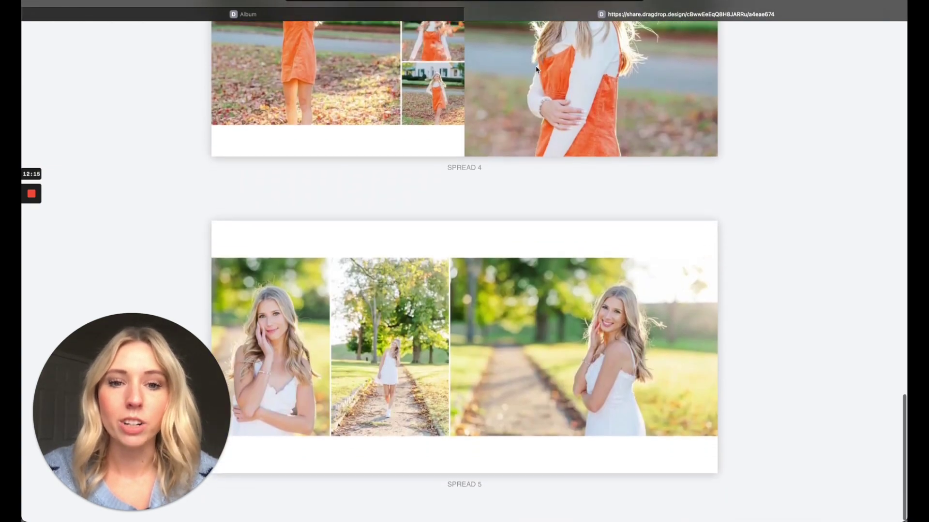
pyautogui.scroll(20, 535, 68)
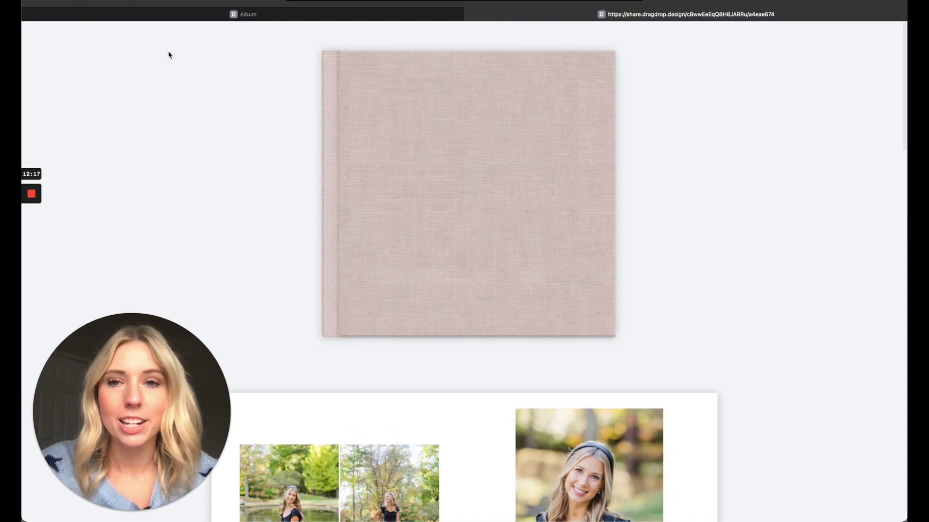
pyautogui.click(215, 17)
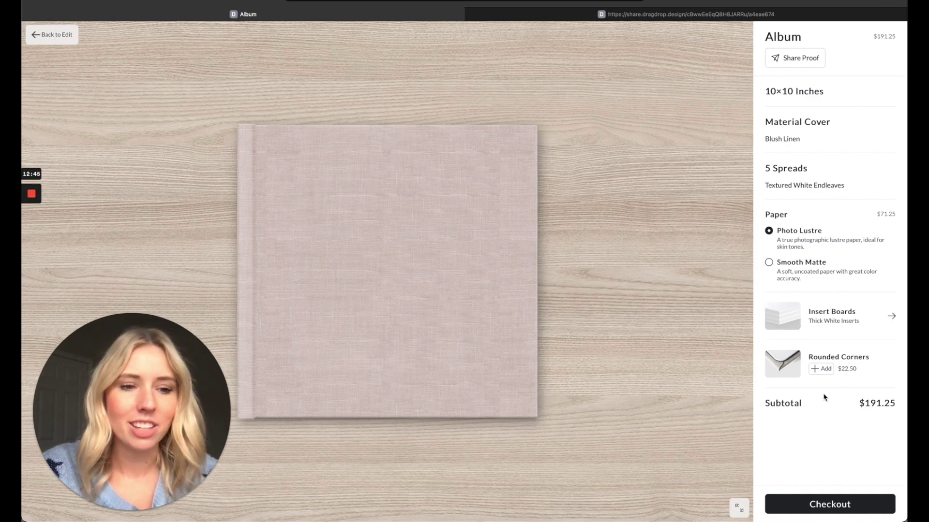
# Step: Send the 10x10 Blush Linen album to checkout, then continue shopping back to the gallery shop
pyautogui.click(828, 504)
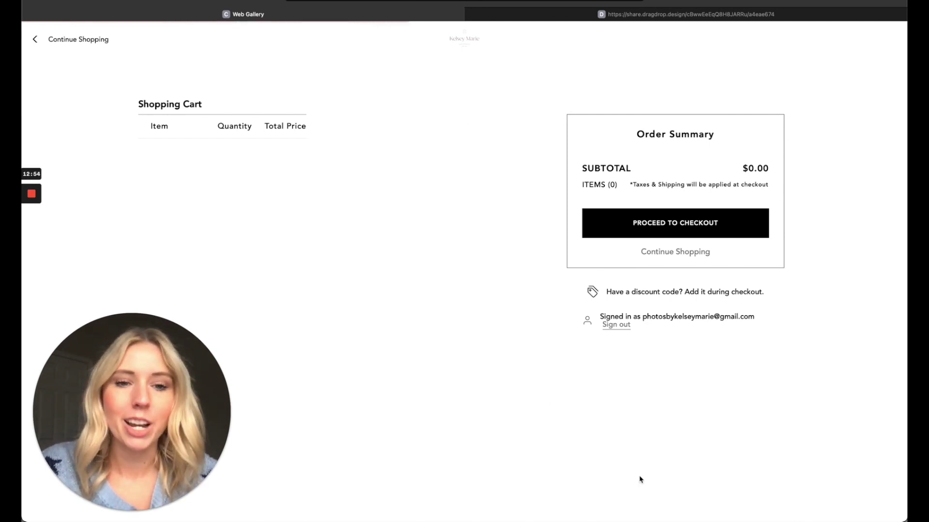
pyautogui.click(81, 42)
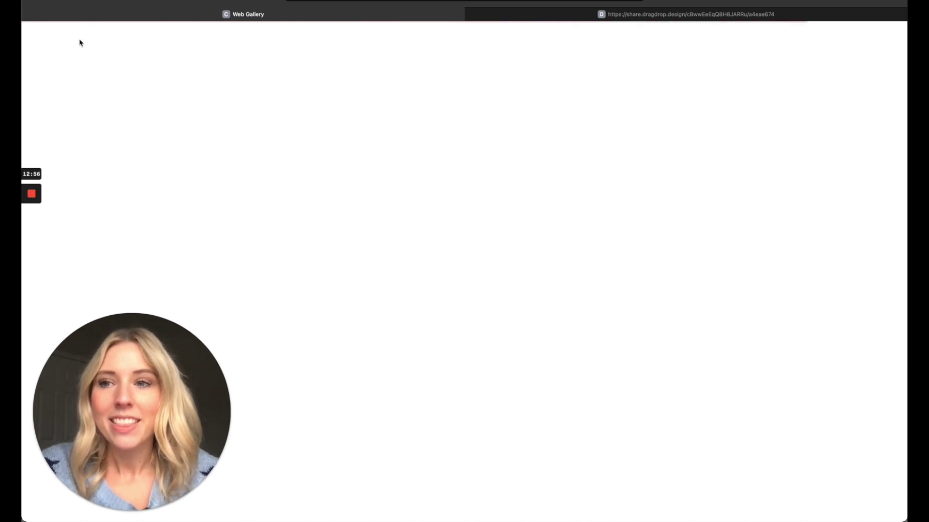
pyautogui.scroll(-5, 551, 292)
pyautogui.scroll(3, 652, 356)
pyautogui.scroll(2, 652, 356)
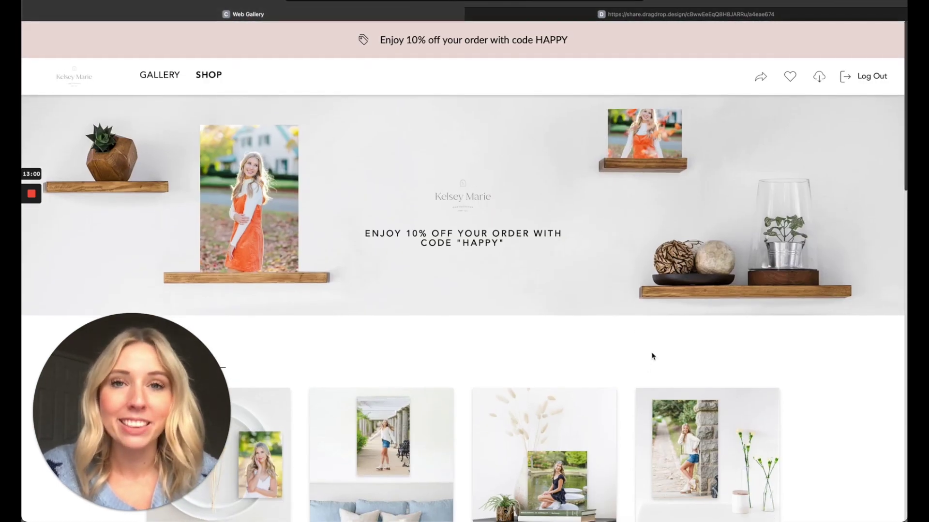